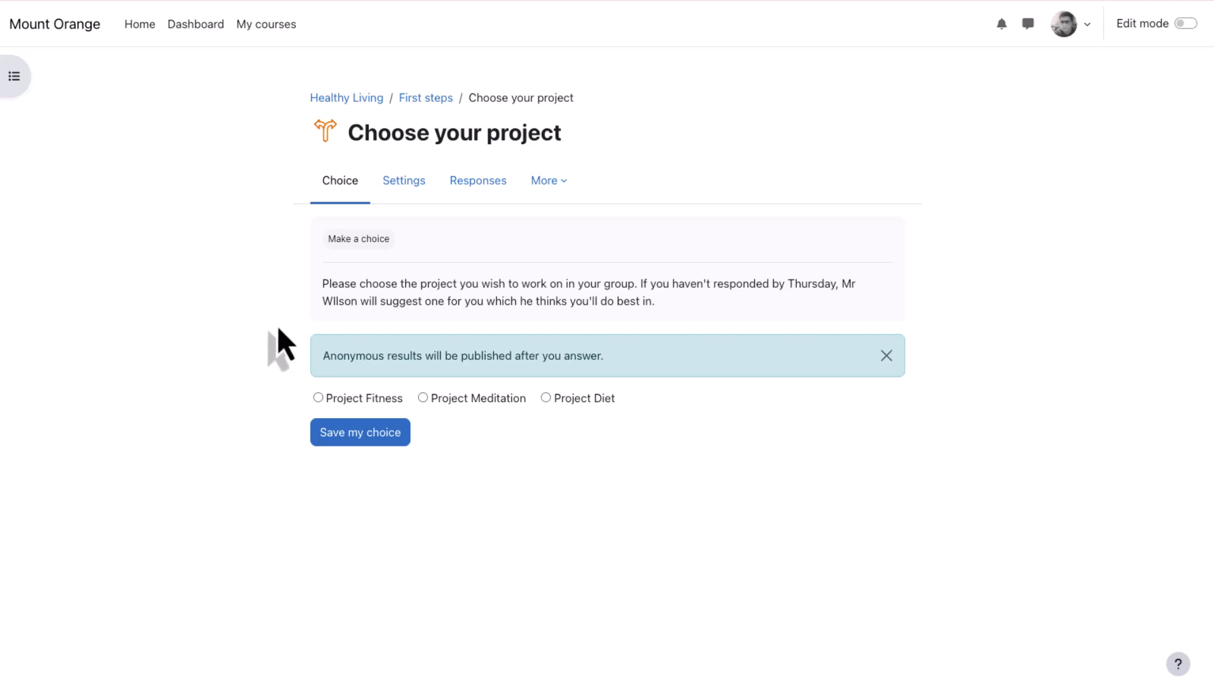
# - View the responses to the Choose your project activity, select the first user who has not answered and show the available bulk actions
pyautogui.click(479, 183)
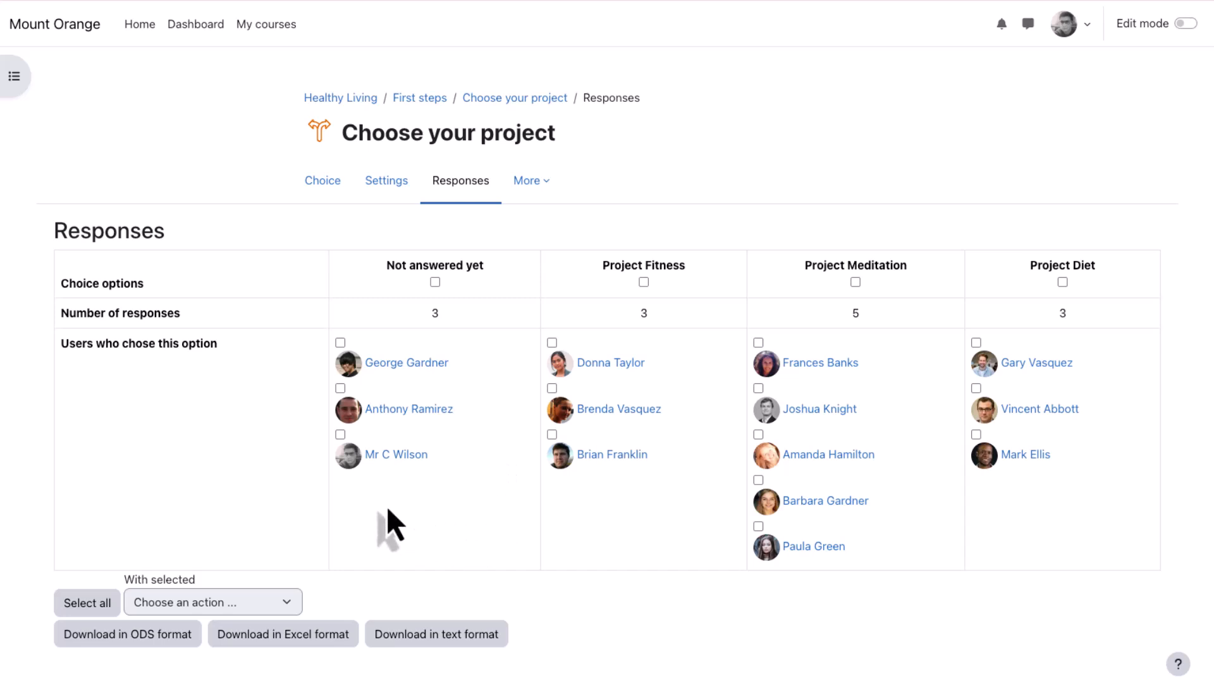
pyautogui.click(340, 343)
pyautogui.click(207, 604)
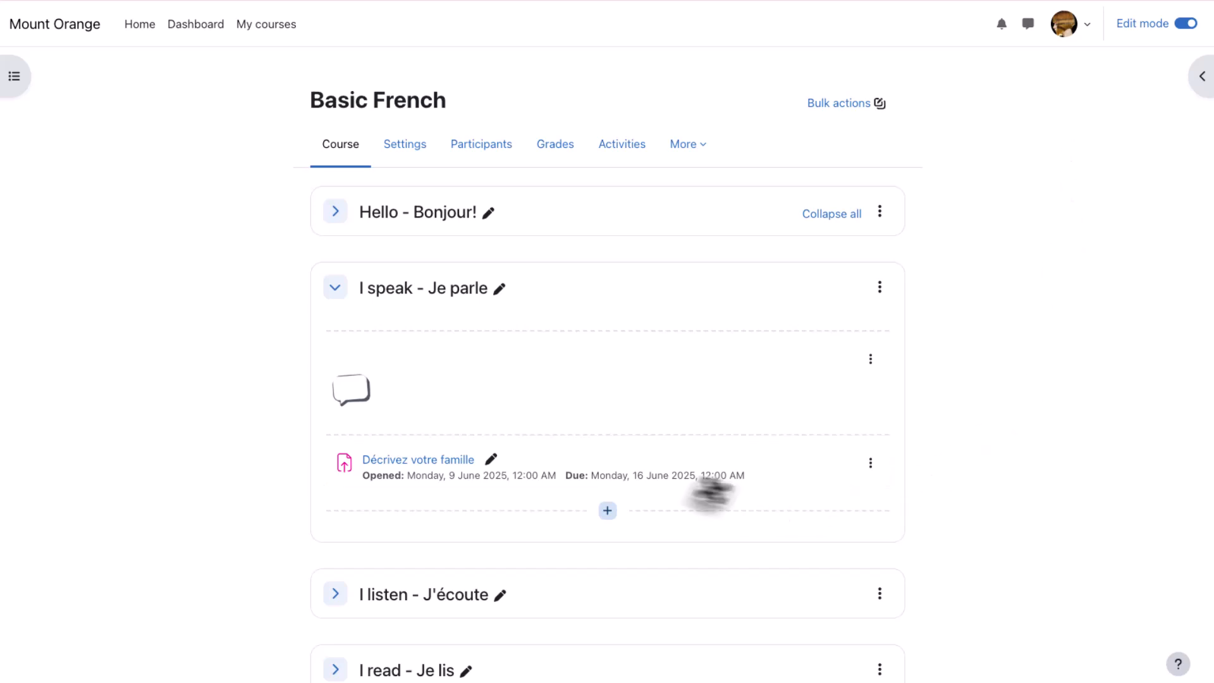
# - Add a new Choice activity at the end of the "I speak - Je parle" section of the Basic French course
pyautogui.moveTo(609, 335)
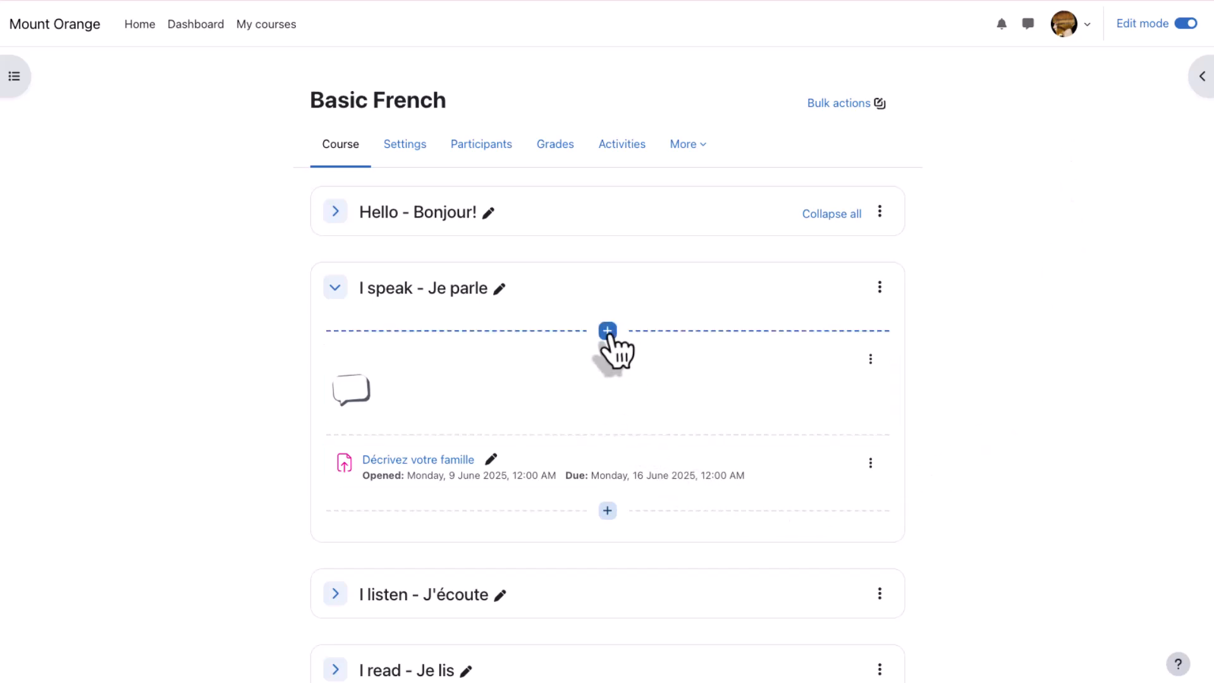
pyautogui.click(608, 510)
pyautogui.click(721, 542)
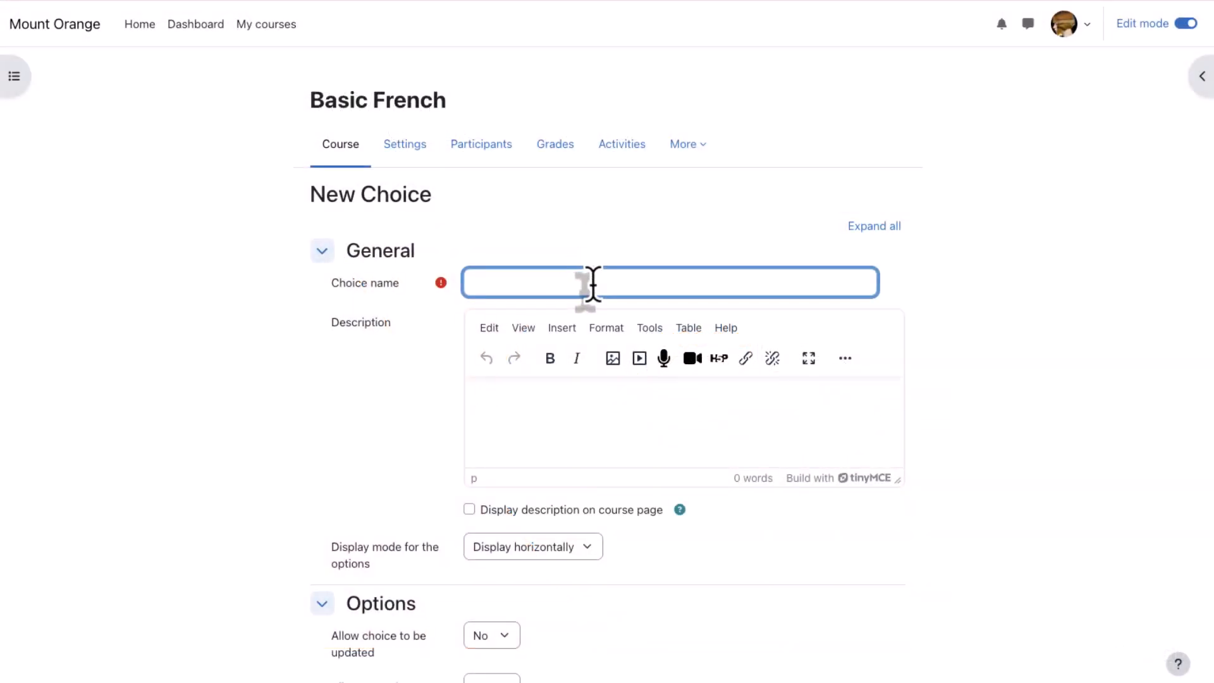
# - Name the choice "Course progress" and enter the description "How do you feel you are progressing with your speaking?"
pyautogui.write('Course progress')
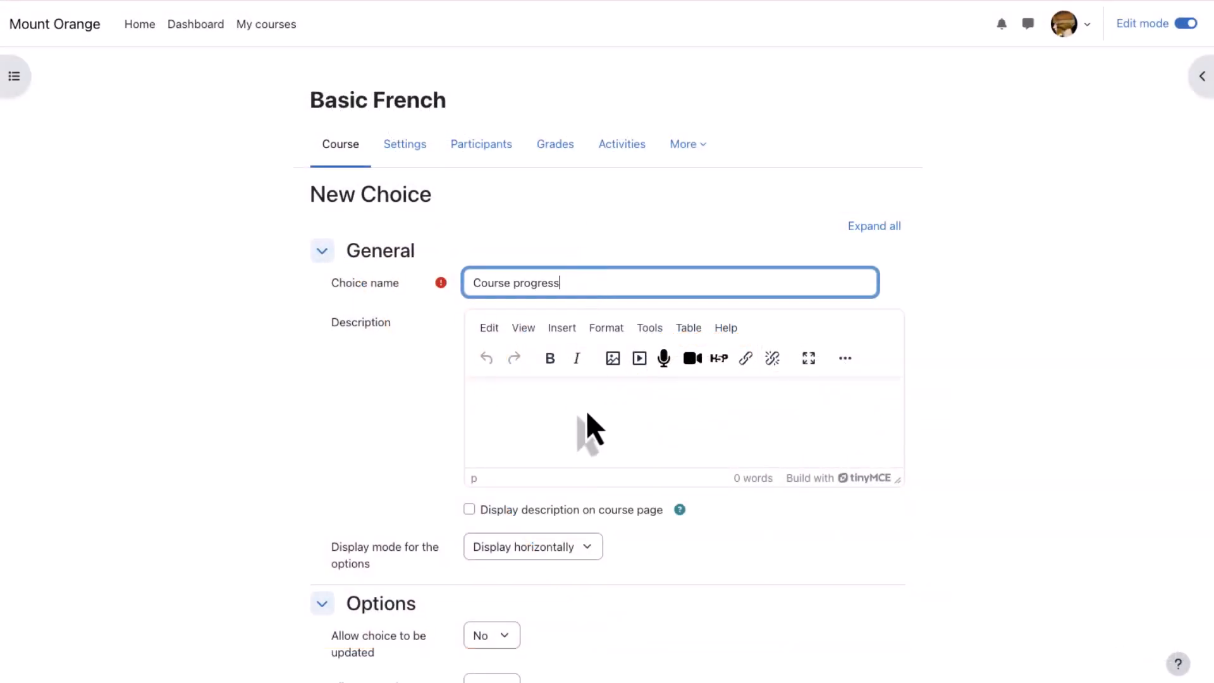
pyautogui.click(587, 415)
pyautogui.write('How do ')
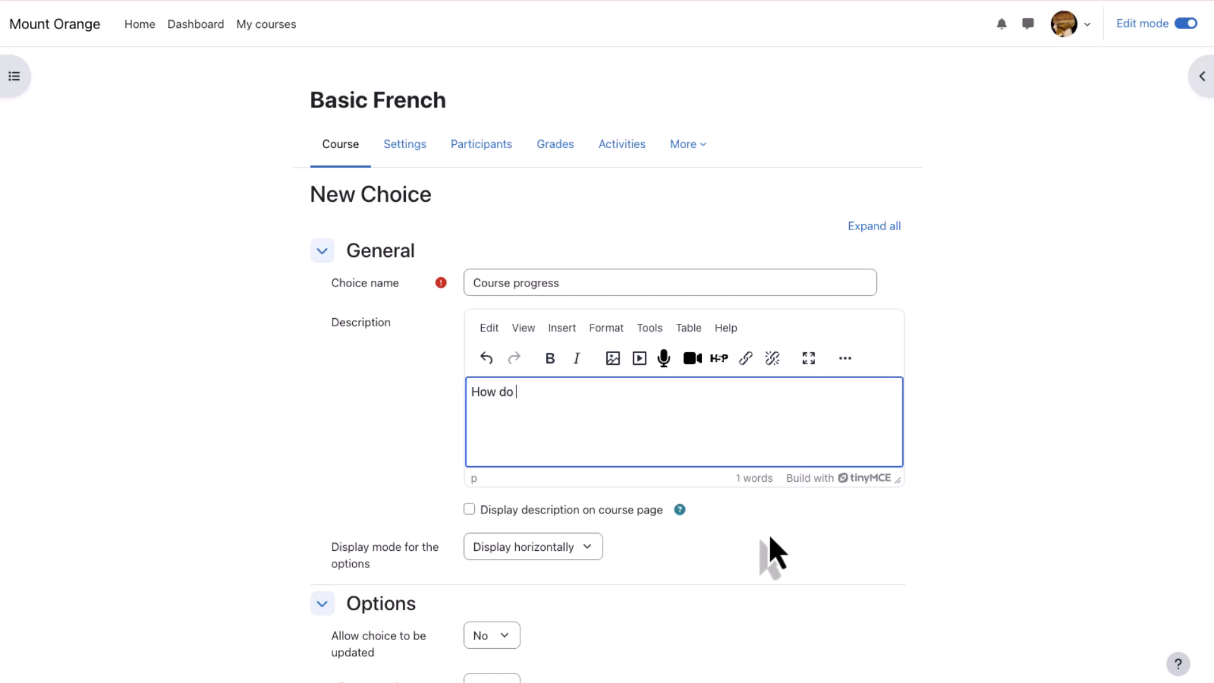
pyautogui.write('you feel you are progressing with your speaking?')
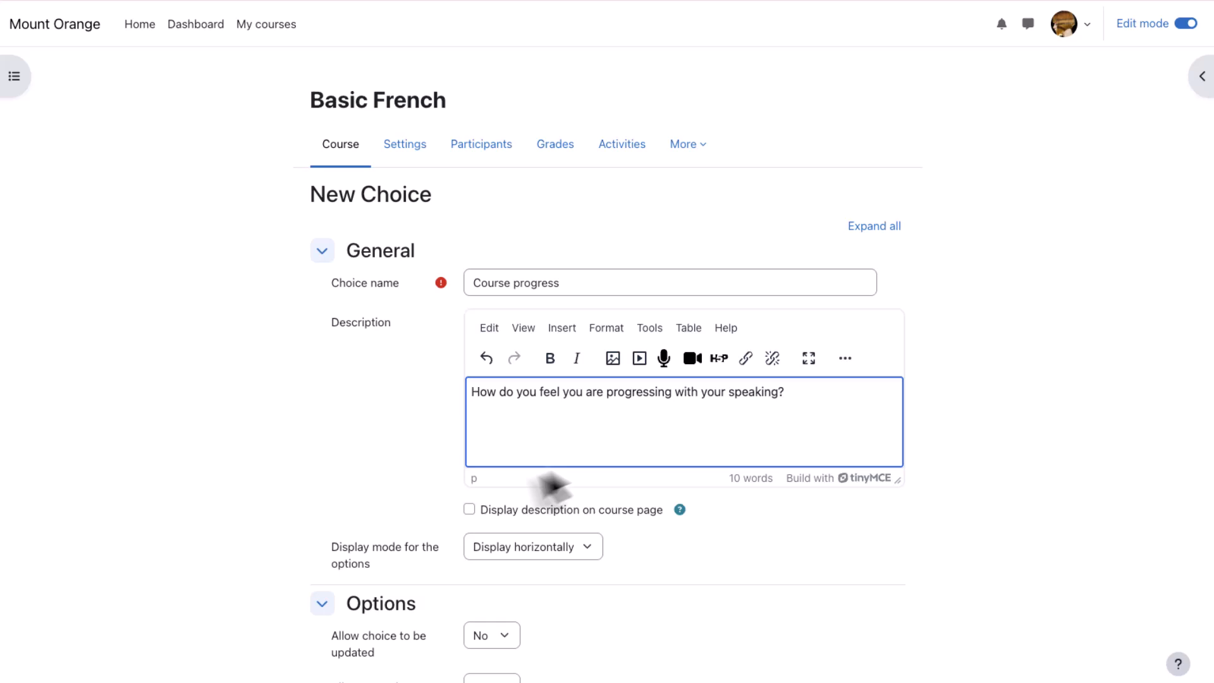
# - Display the description on the course page and keep the options' display mode as "Display horizontally"
pyautogui.click(469, 510)
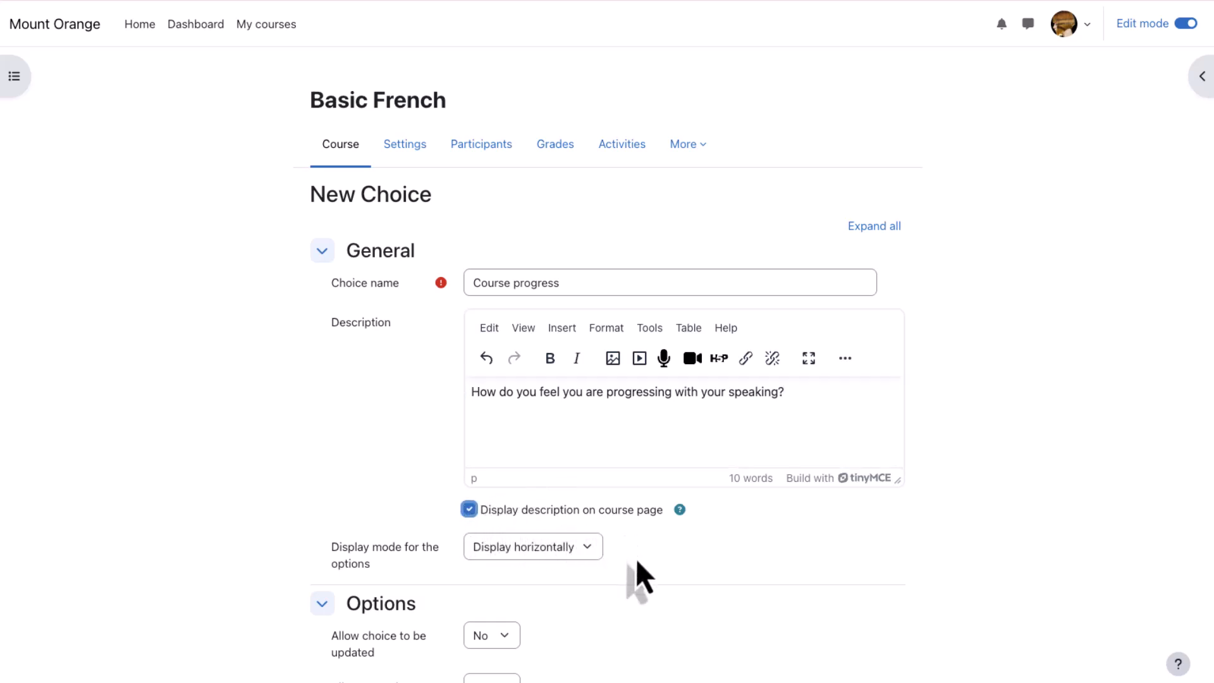
pyautogui.click(579, 558)
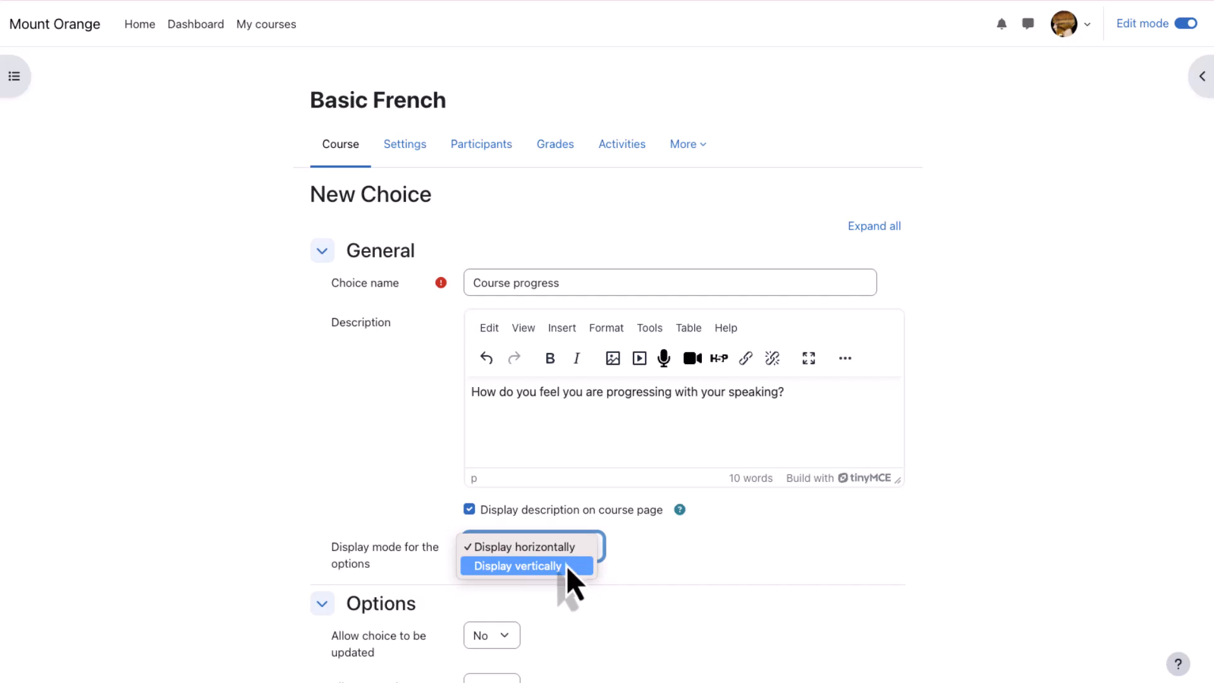
pyautogui.click(568, 554)
# - Set "Allow choice to be updated" to Yes in the choice's options
pyautogui.scroll(-8, 616, 600)
pyautogui.scroll(-1, 616, 598)
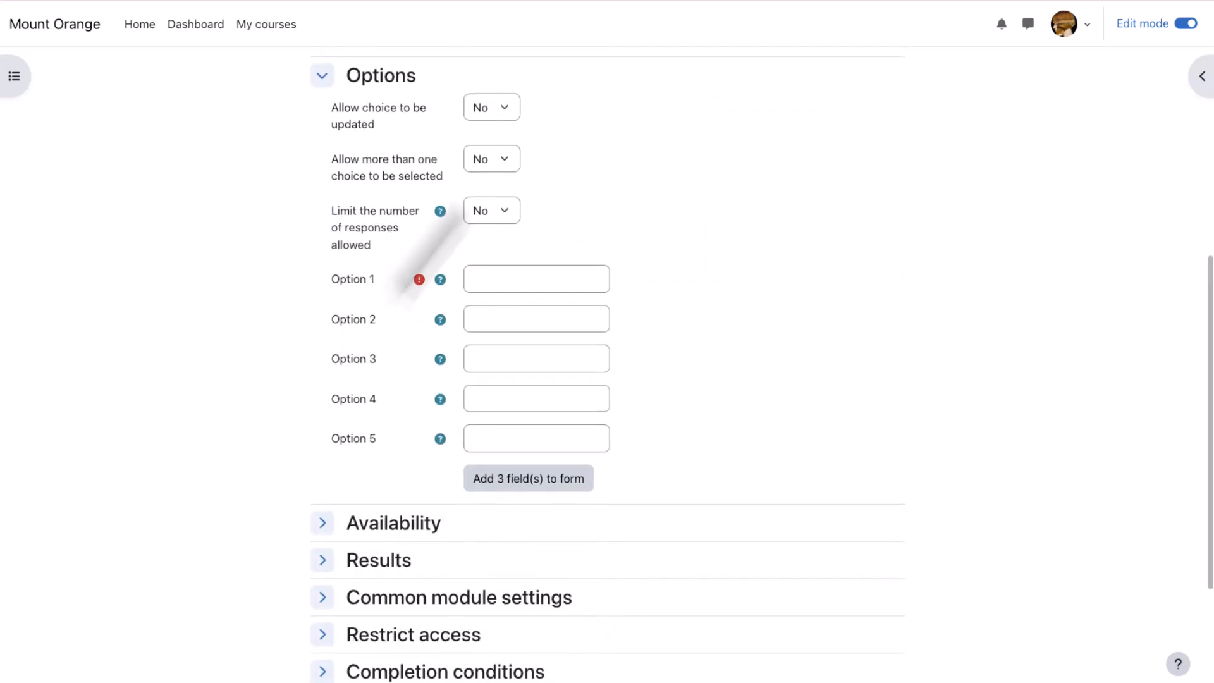
pyautogui.click(502, 112)
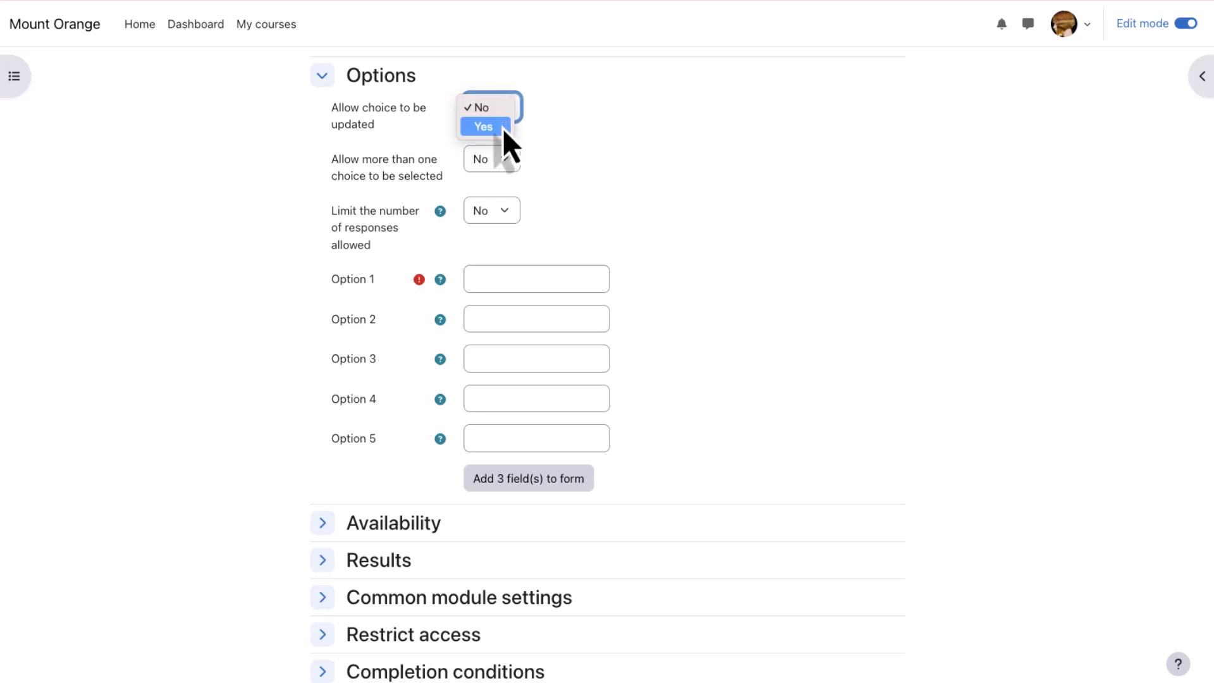
pyautogui.press('Escape')
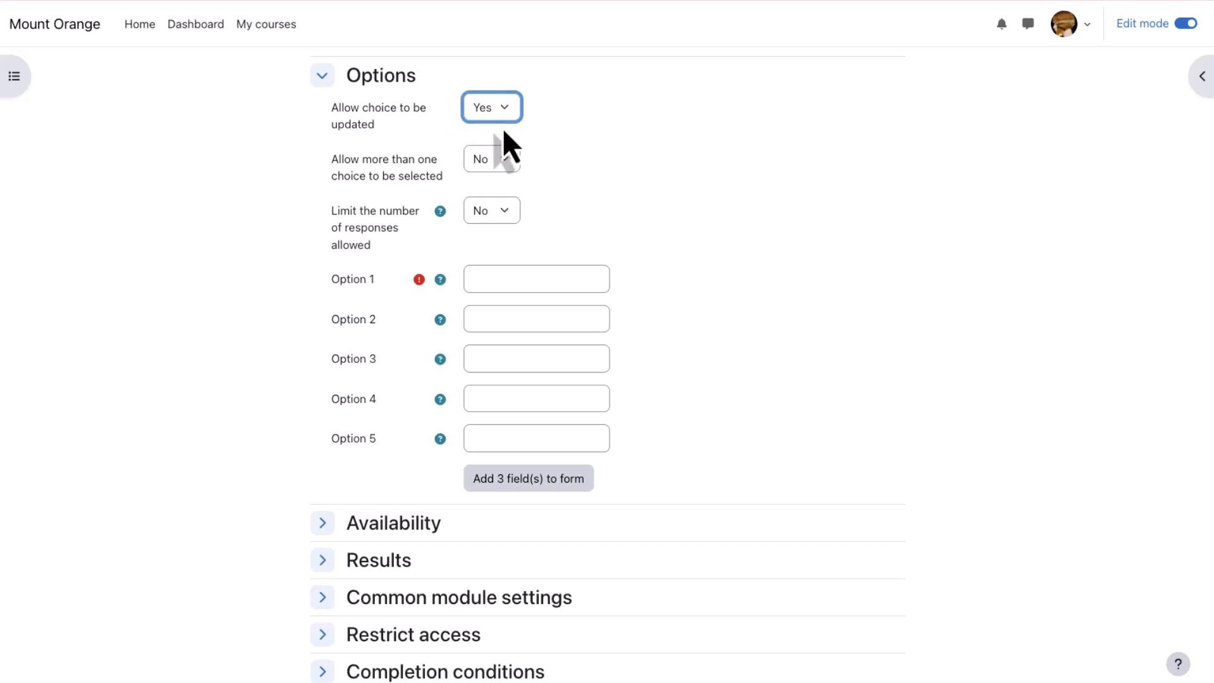
pyautogui.click(544, 135)
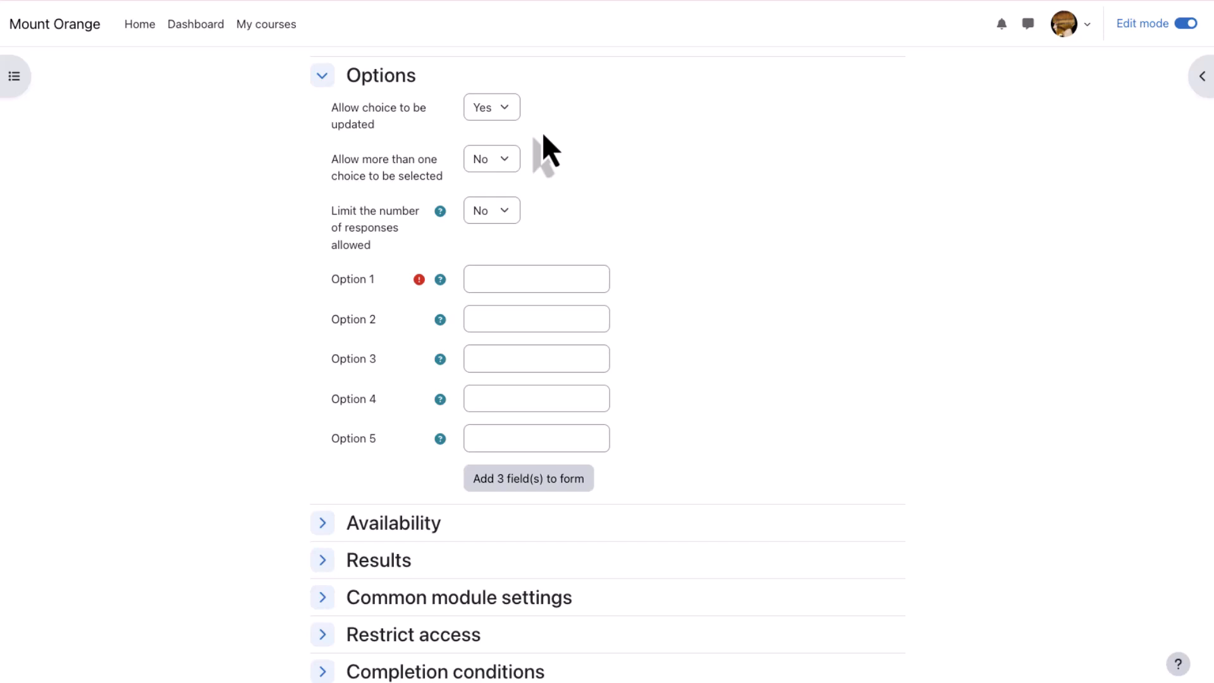
# - Leave both "Allow more than one choice to be selected" and "Limit the number of responses allowed" set to No
pyautogui.click(508, 165)
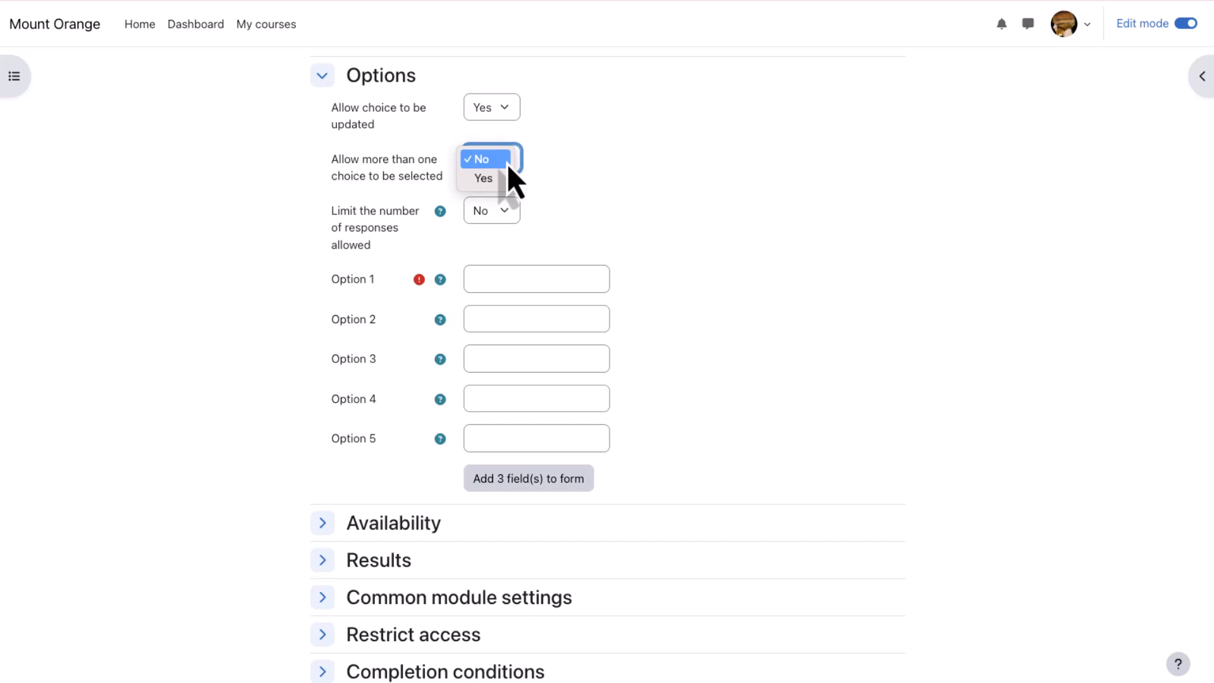
pyautogui.click(506, 163)
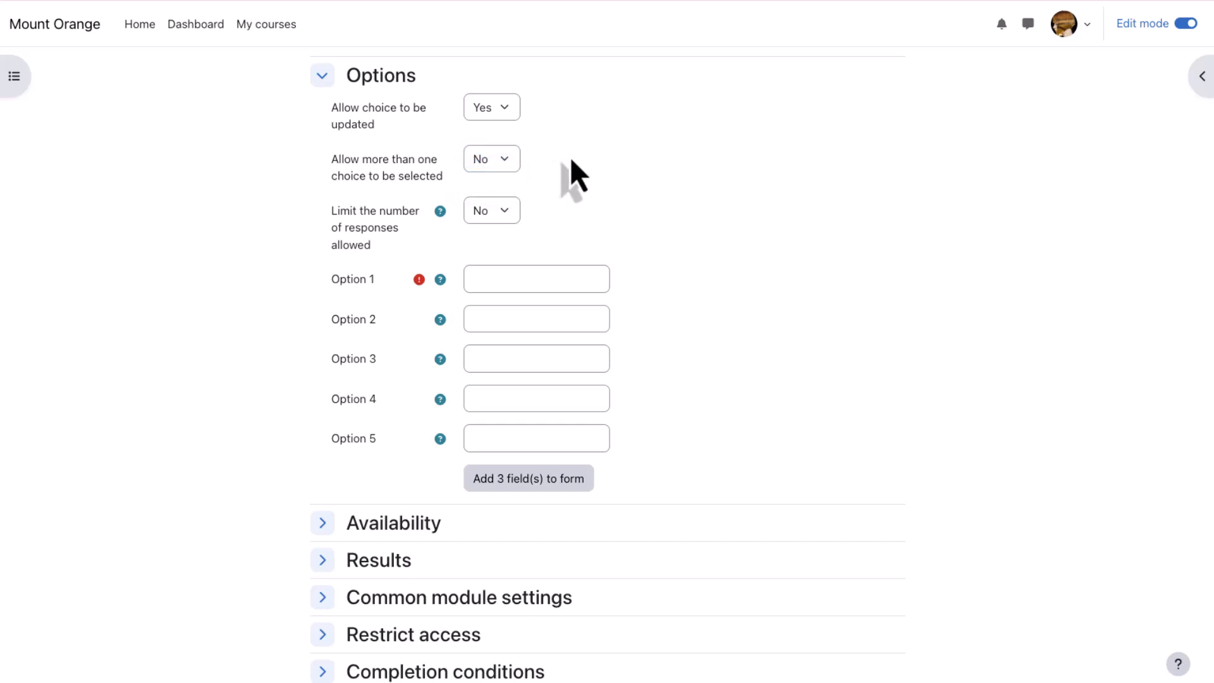
pyautogui.click(510, 215)
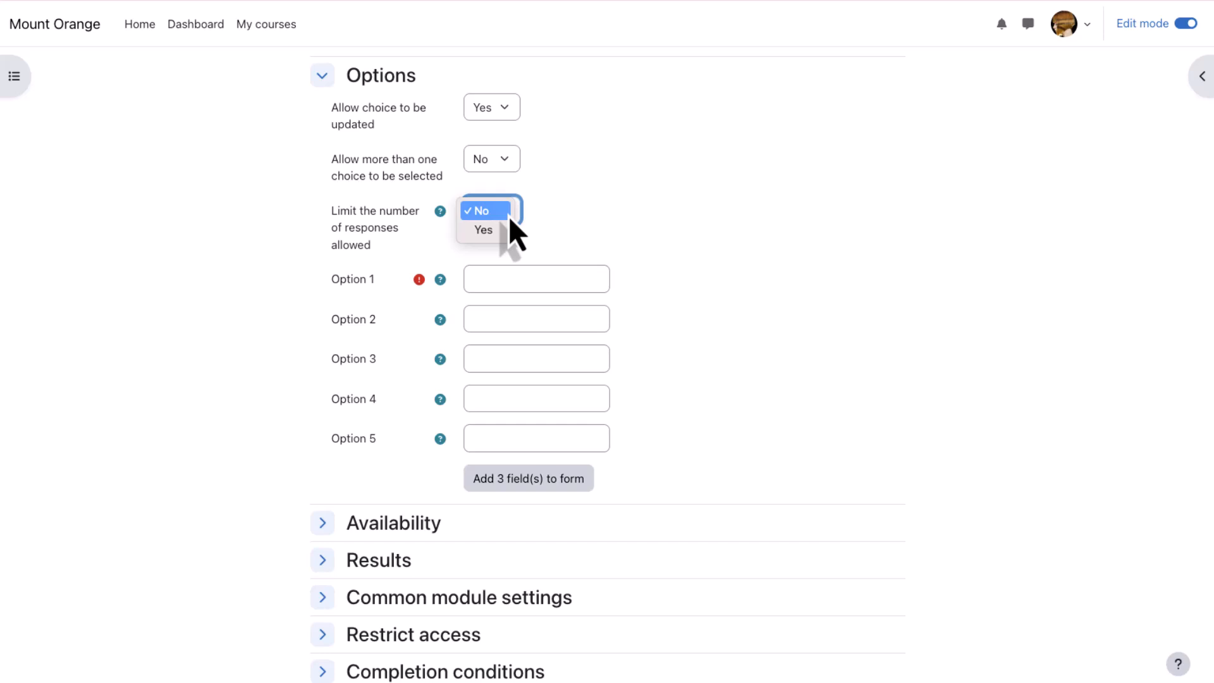
pyautogui.click(552, 216)
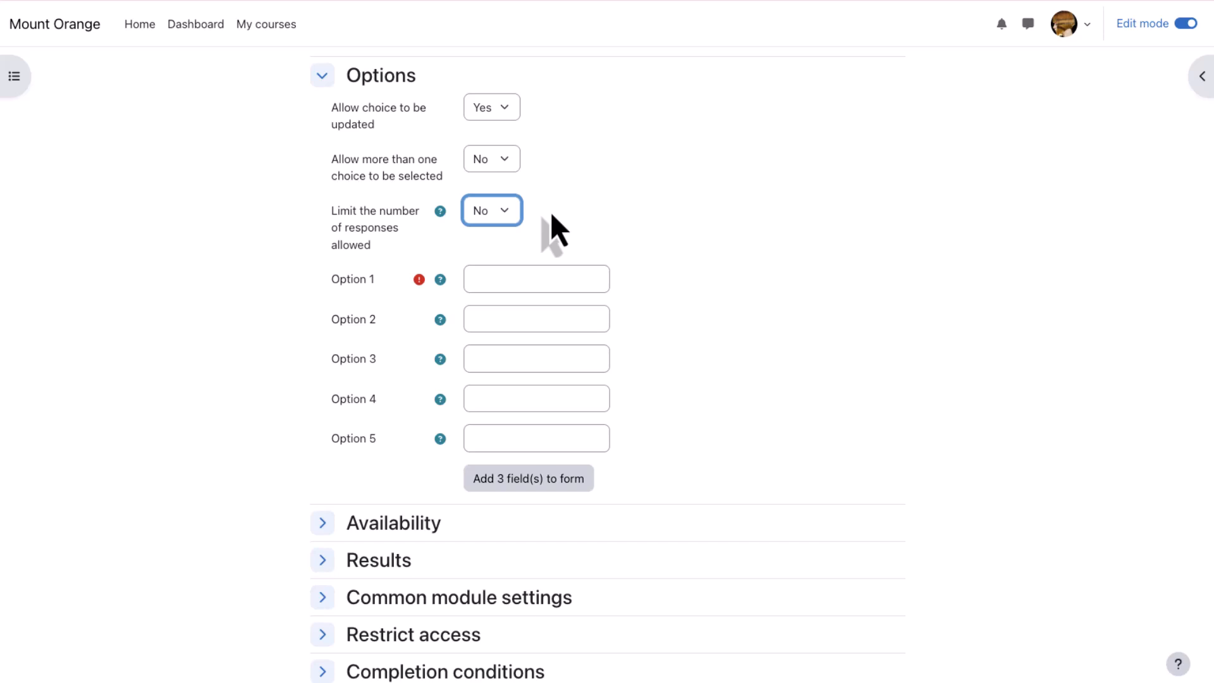
# - Fill in options 1 to 3 with "I feel very confident.", "I feel fairly confident." and "I am not confident."
pyautogui.click(562, 277)
pyautogui.write('I feel ')
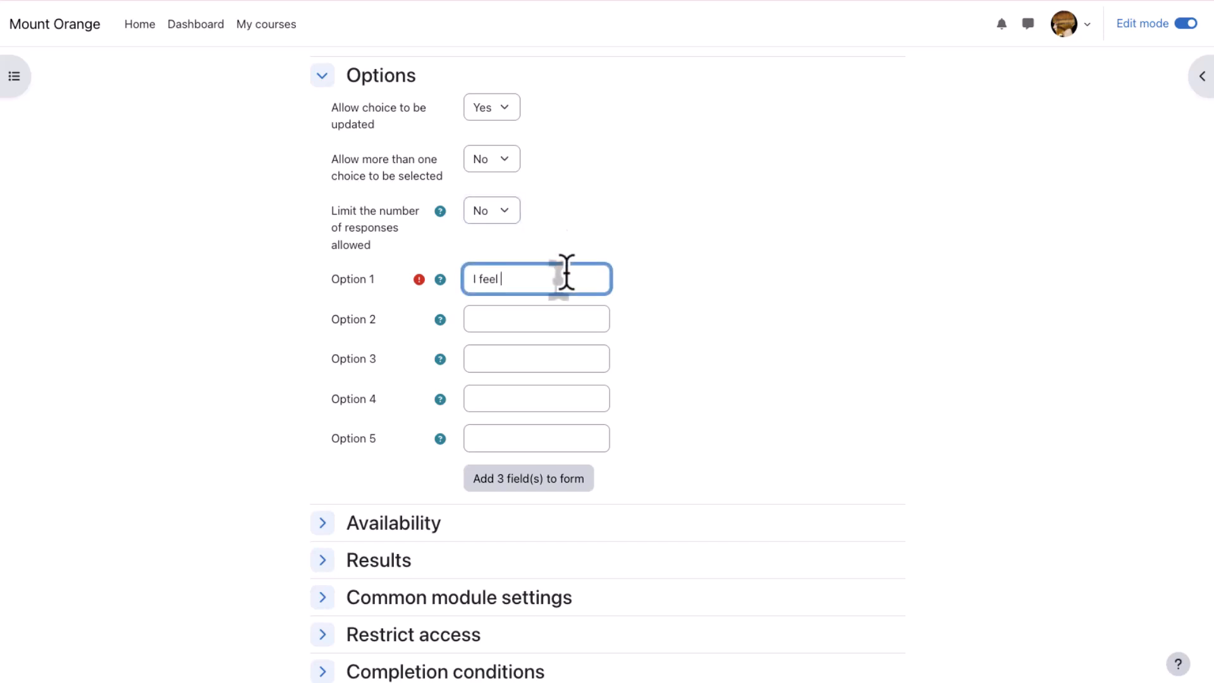
pyautogui.write('very confident.')
pyautogui.press('Tab')
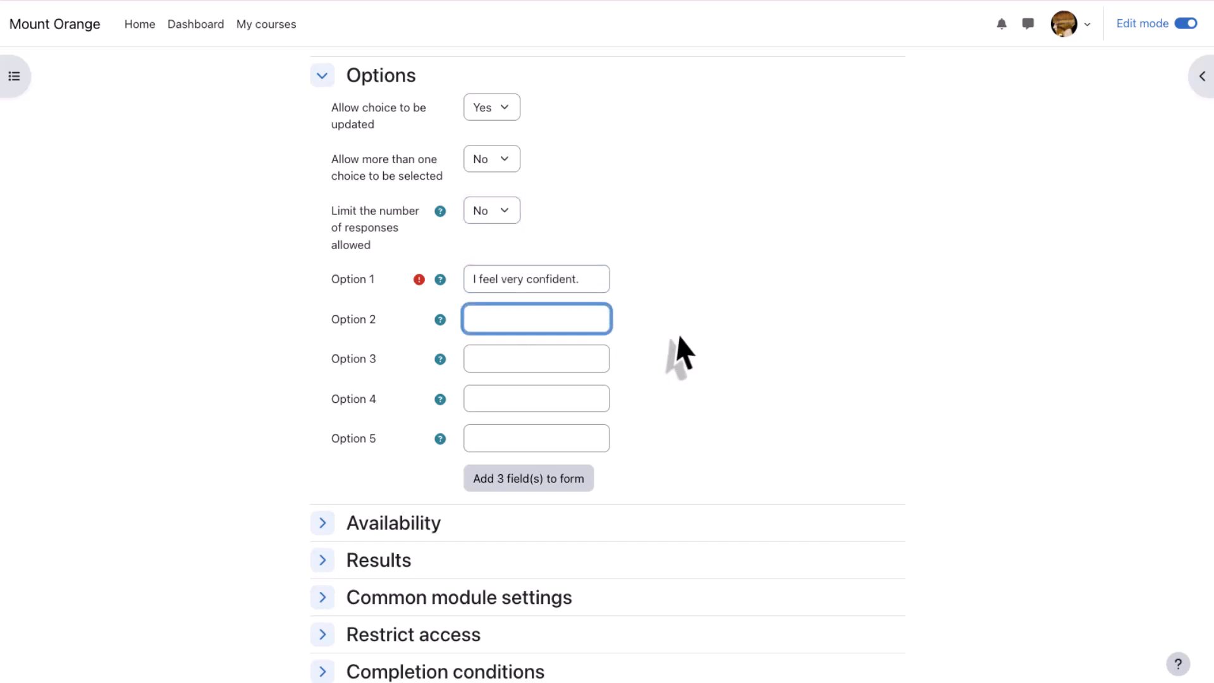
pyautogui.write('I feel fairly co')
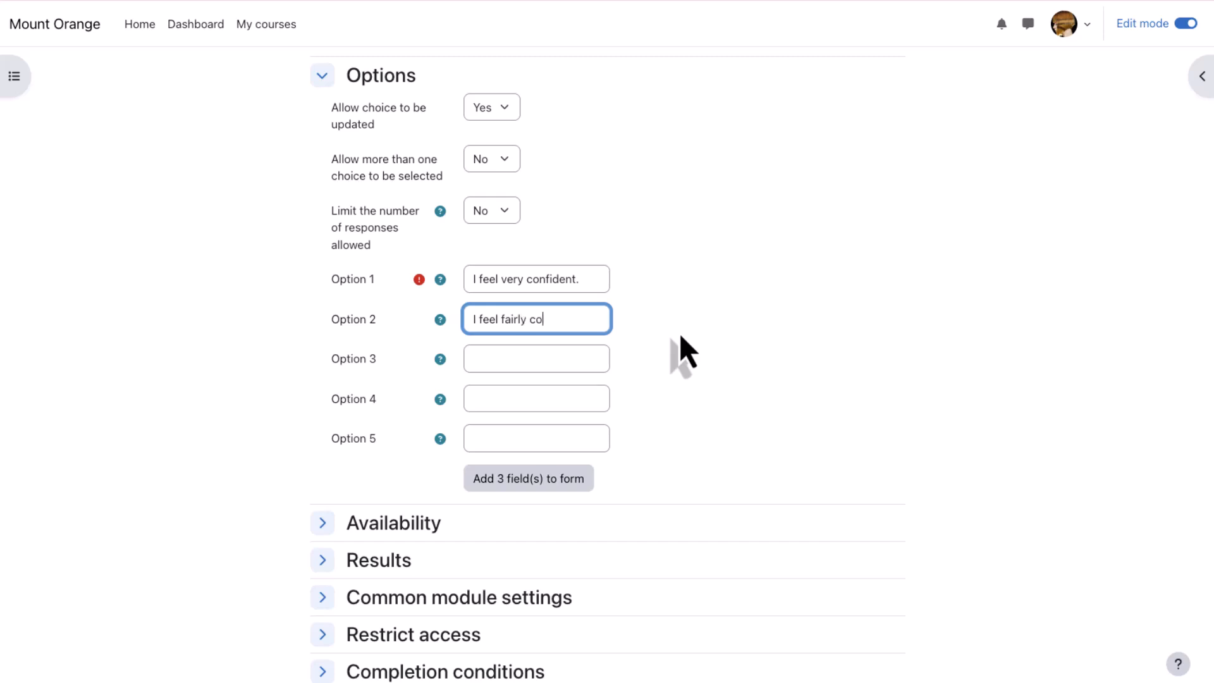
pyautogui.write('nfident.')
pyautogui.click(547, 359)
pyautogui.write('I am not c')
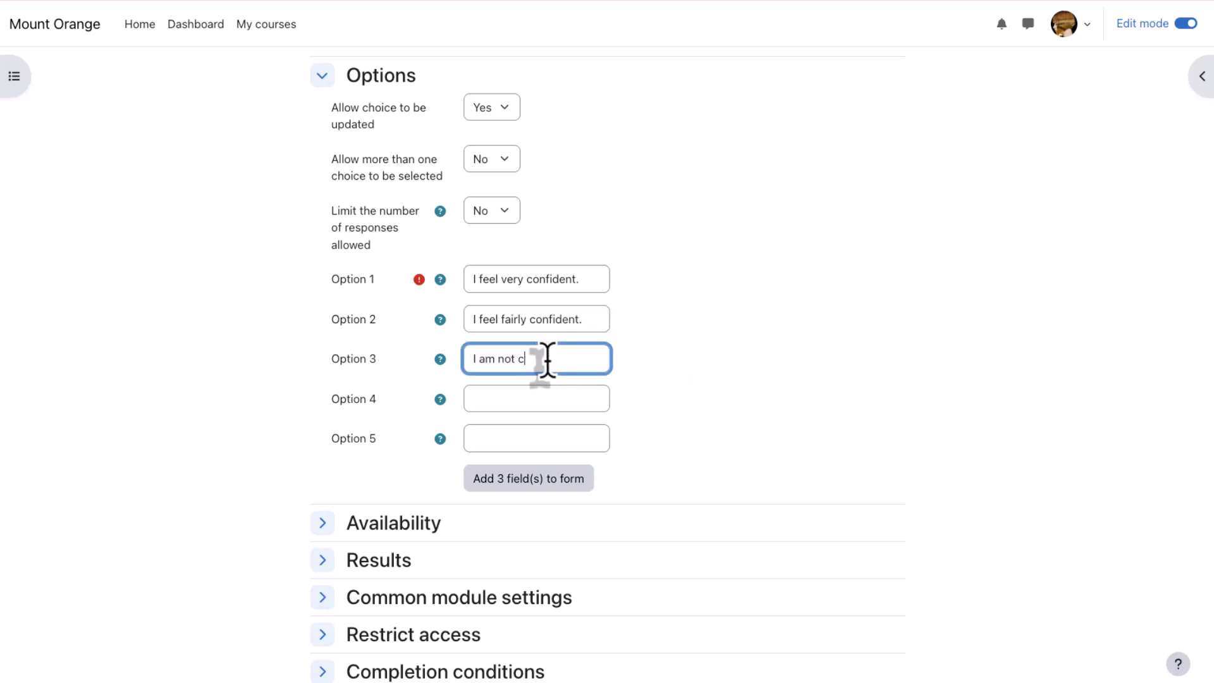
pyautogui.write('onfident.')
pyautogui.click(664, 424)
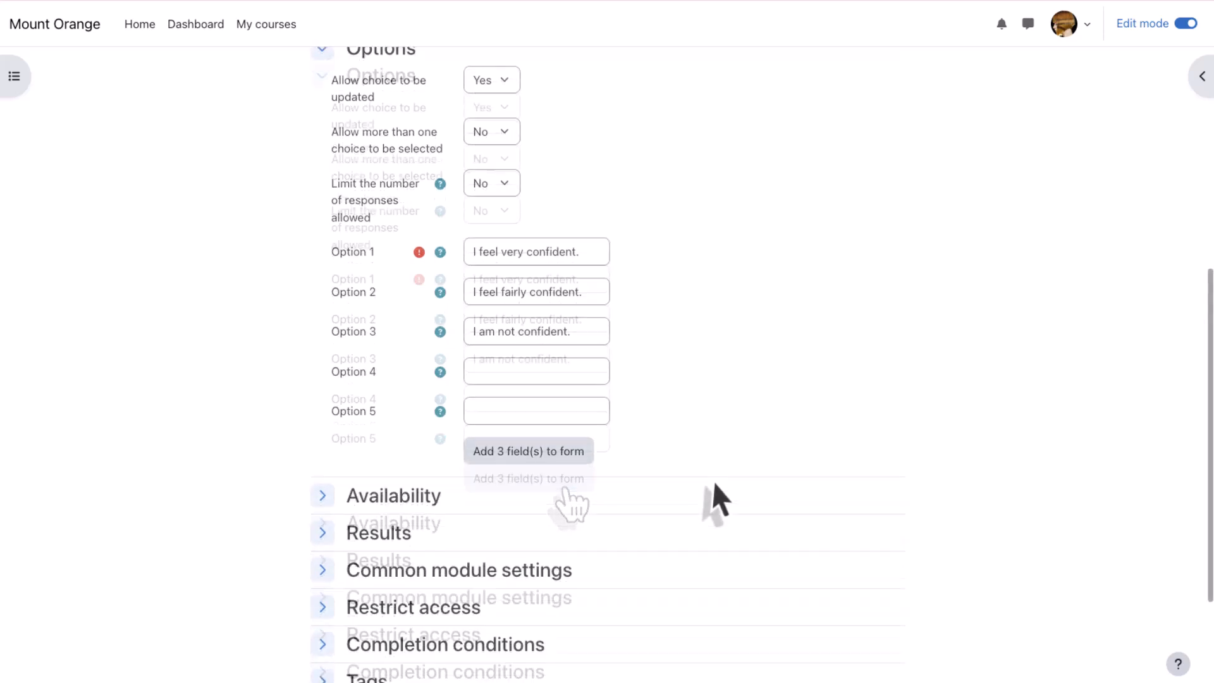
# - Review the response opening and closing date settings in the Availability section, then collapse the section
pyautogui.scroll(-3, 715, 500)
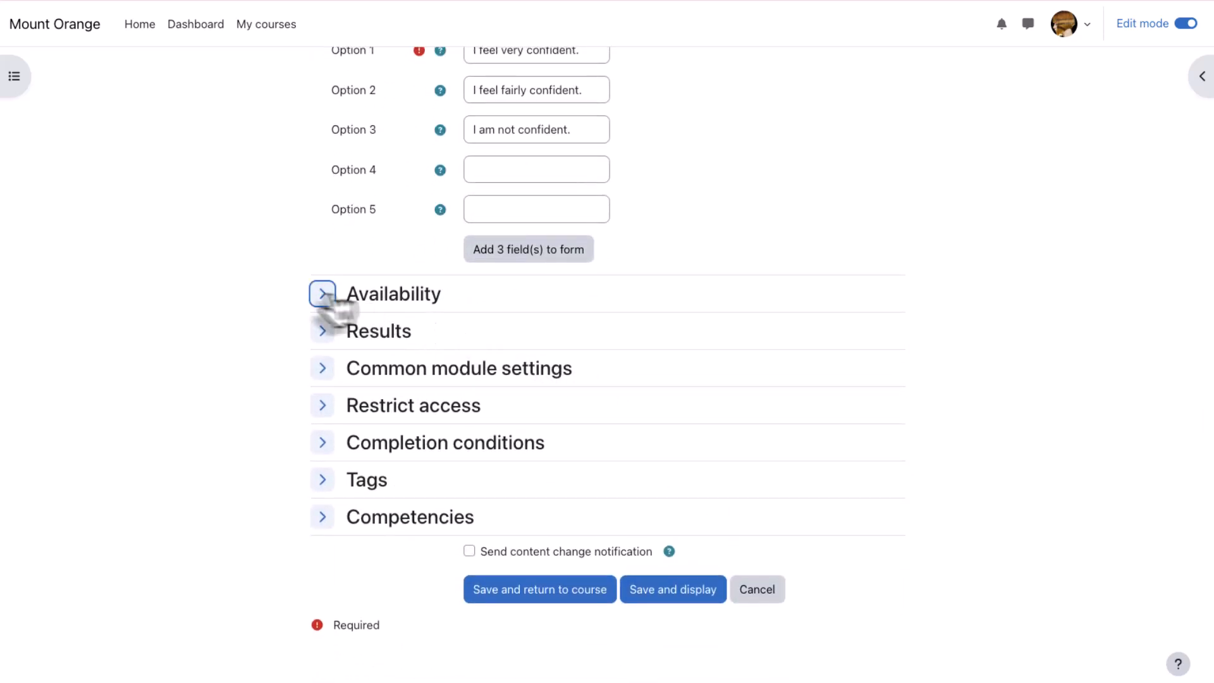
pyautogui.click(323, 294)
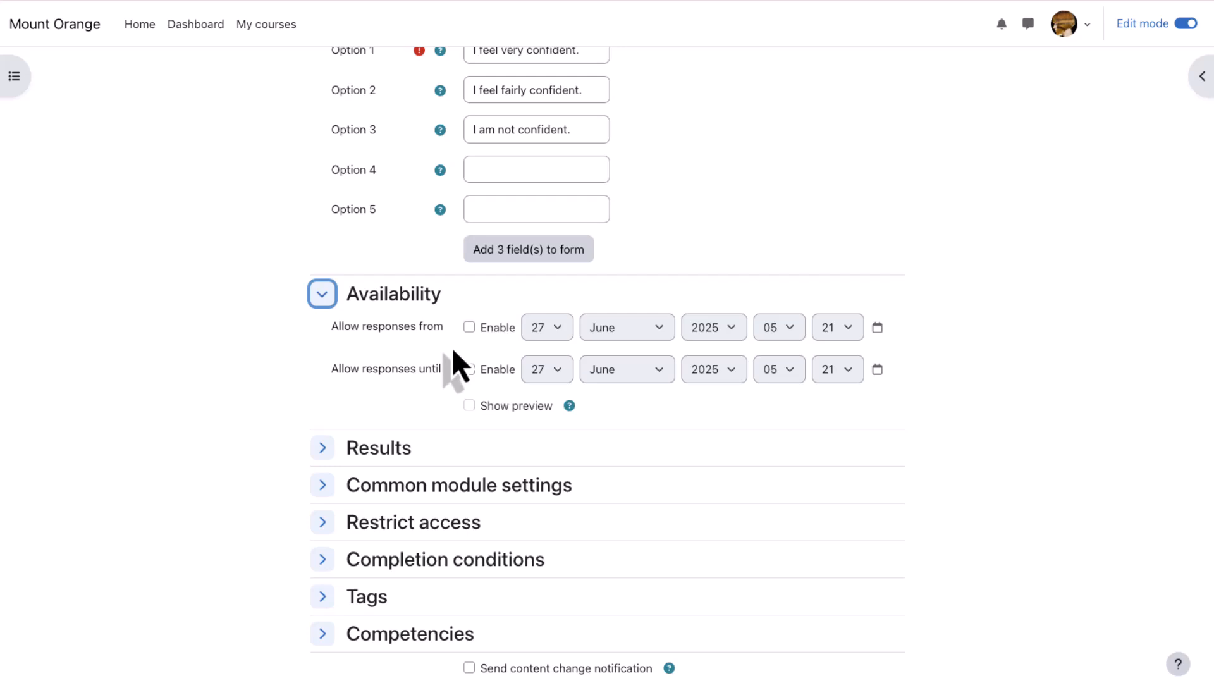
pyautogui.click(323, 296)
# - Review the publishing choices in the Results section and keep "Do not publish results to students"
pyautogui.click(323, 331)
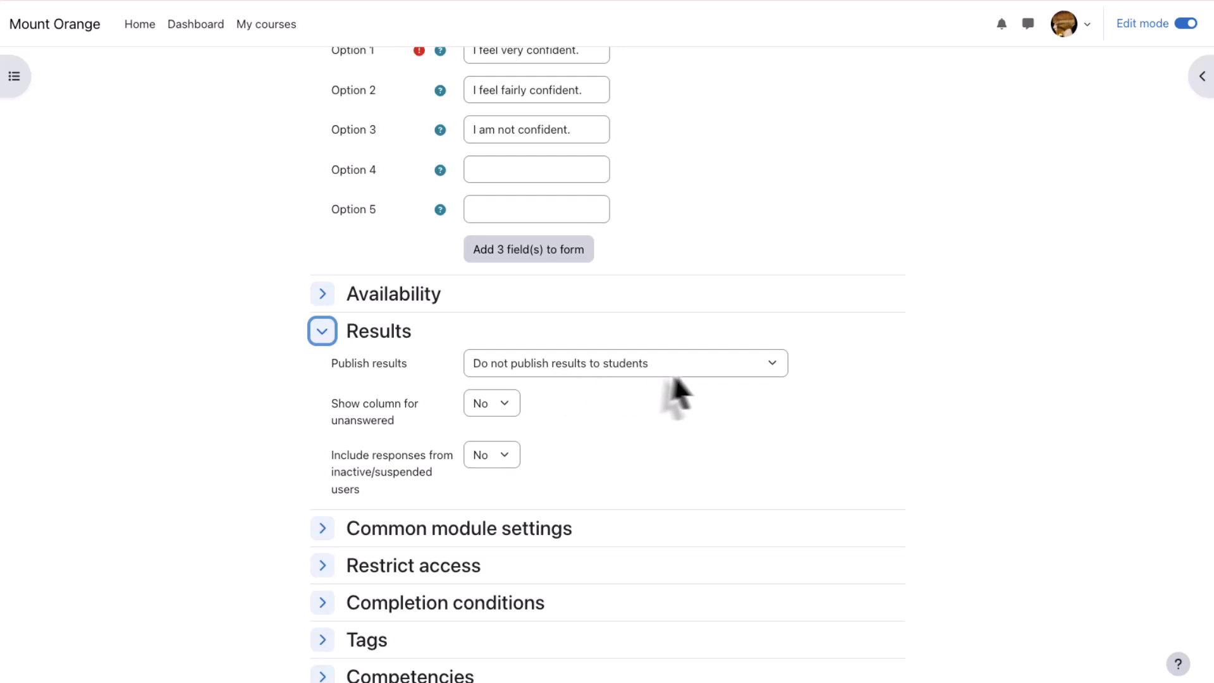
pyautogui.click(692, 370)
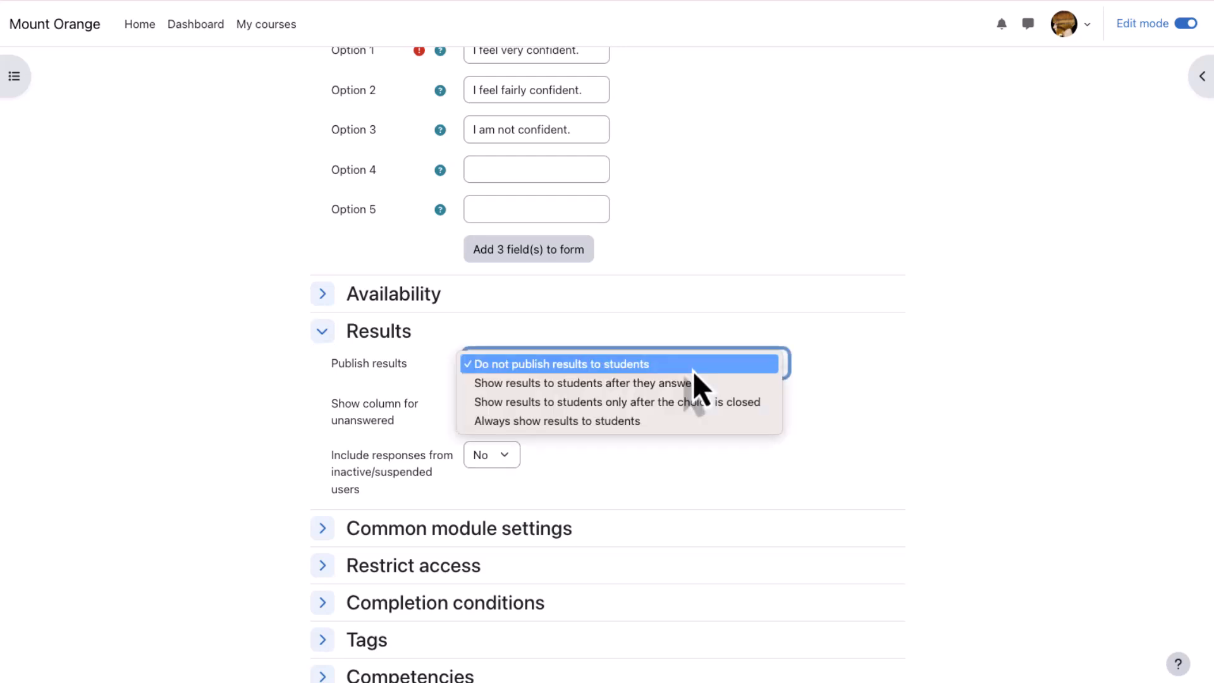
pyautogui.click(763, 369)
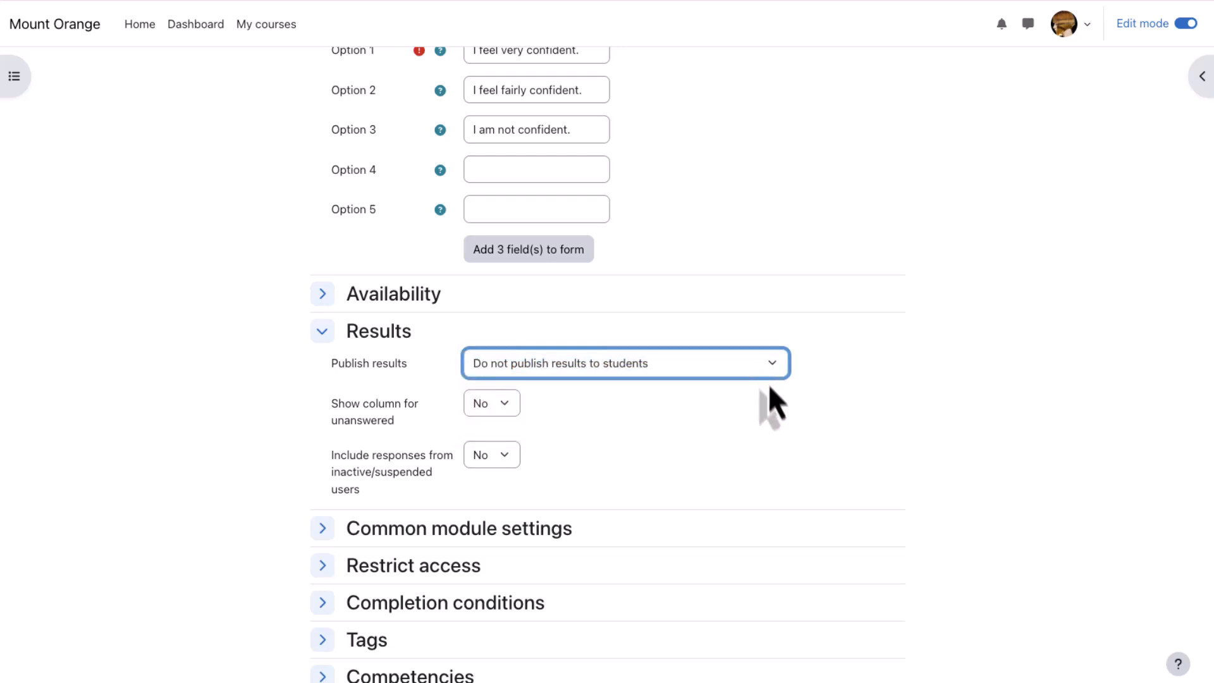
pyautogui.click(738, 408)
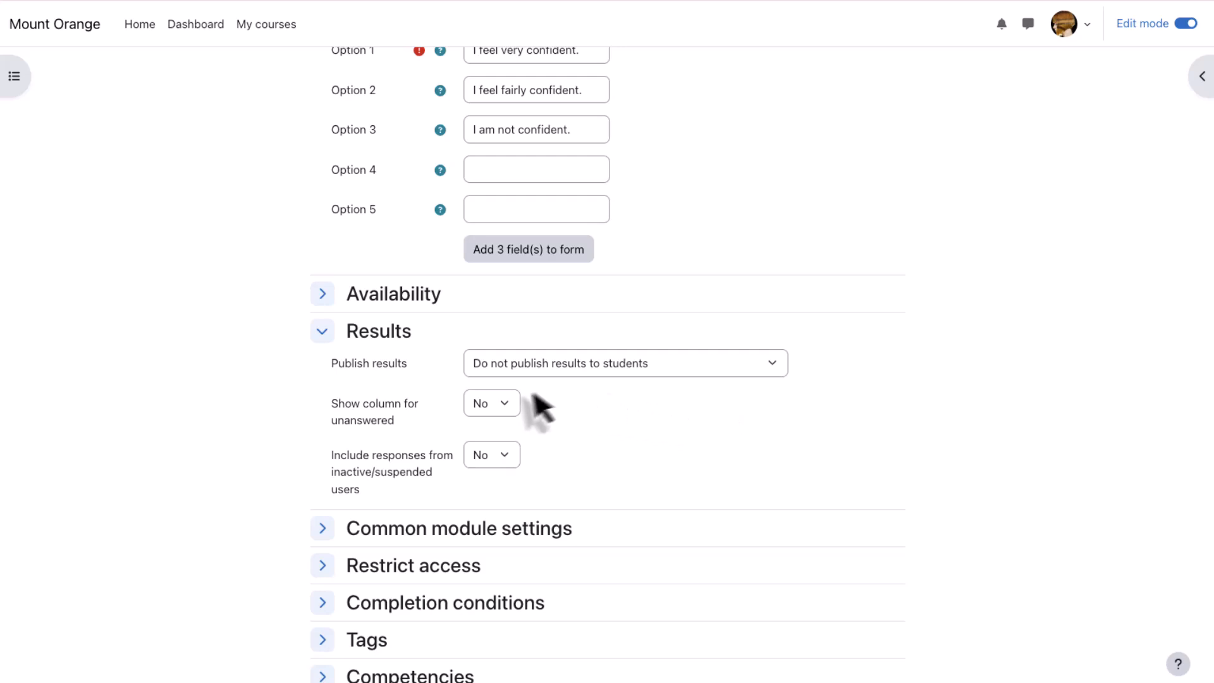
# - Set "Show column for unanswered" to Yes and collapse the Results section
pyautogui.click(504, 412)
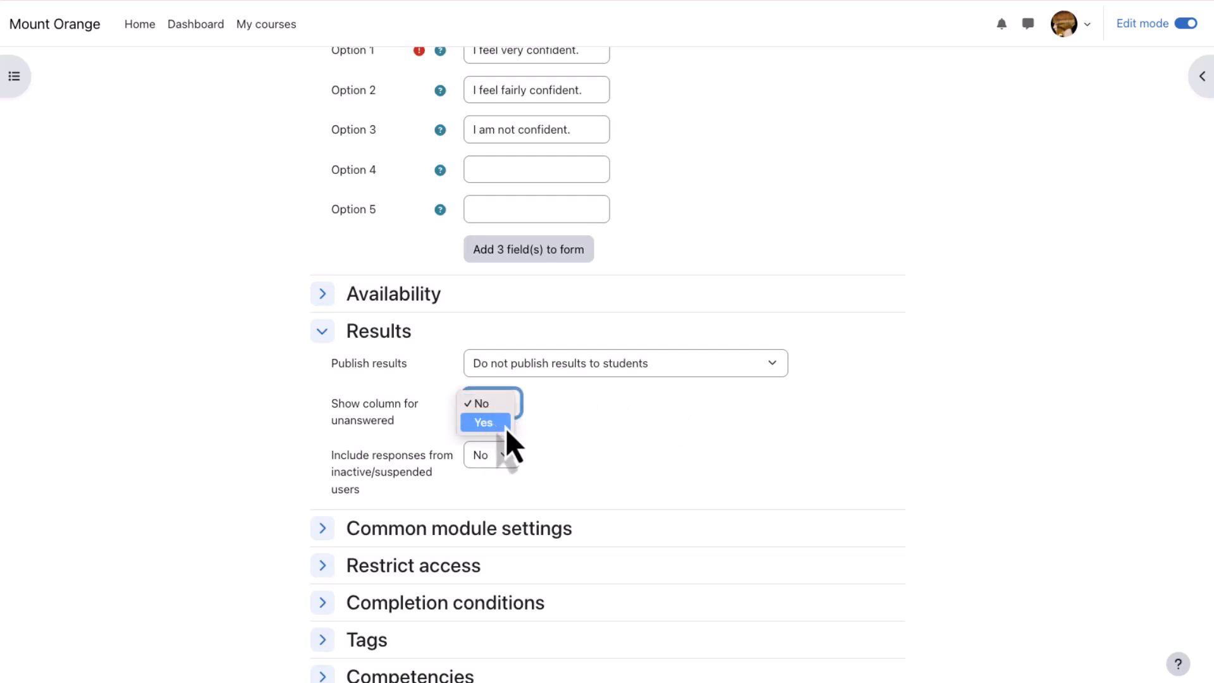
pyautogui.click(506, 427)
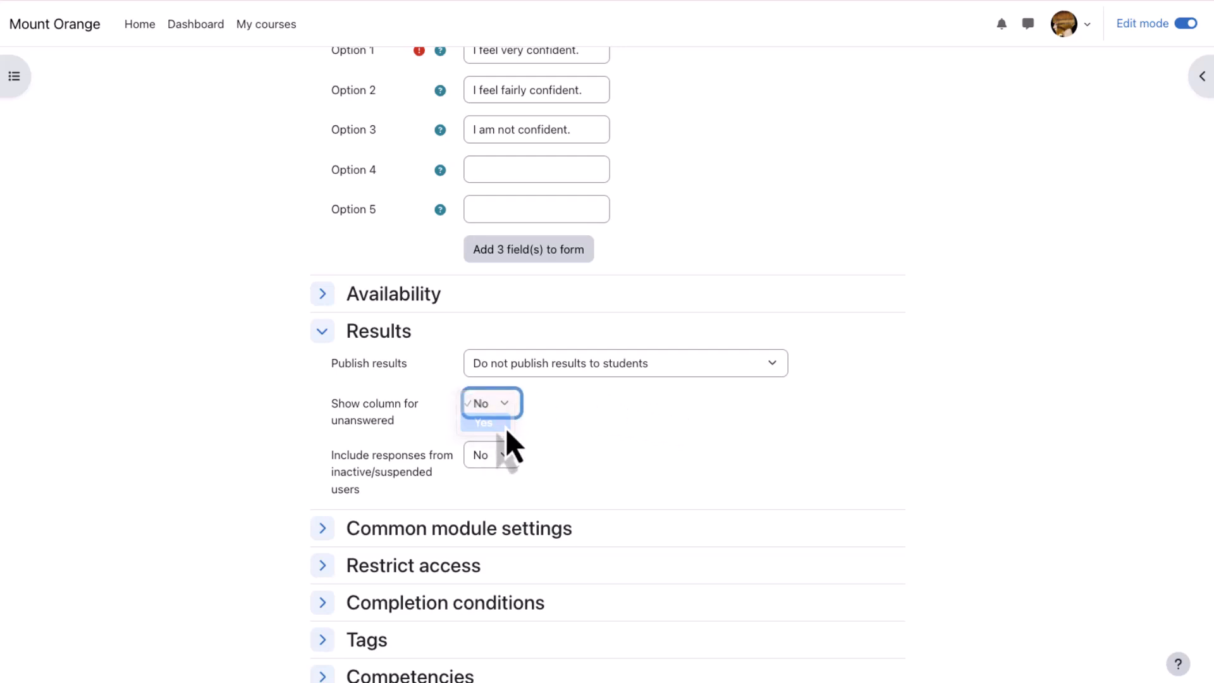
pyautogui.click(559, 426)
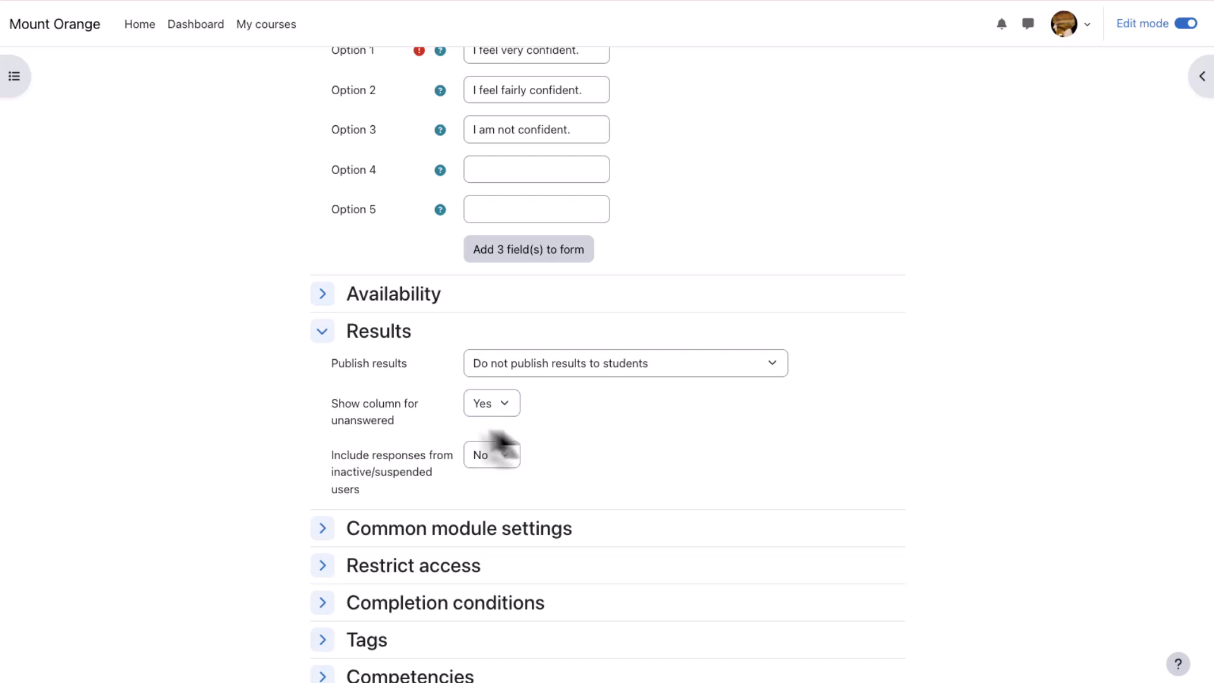
pyautogui.click(321, 334)
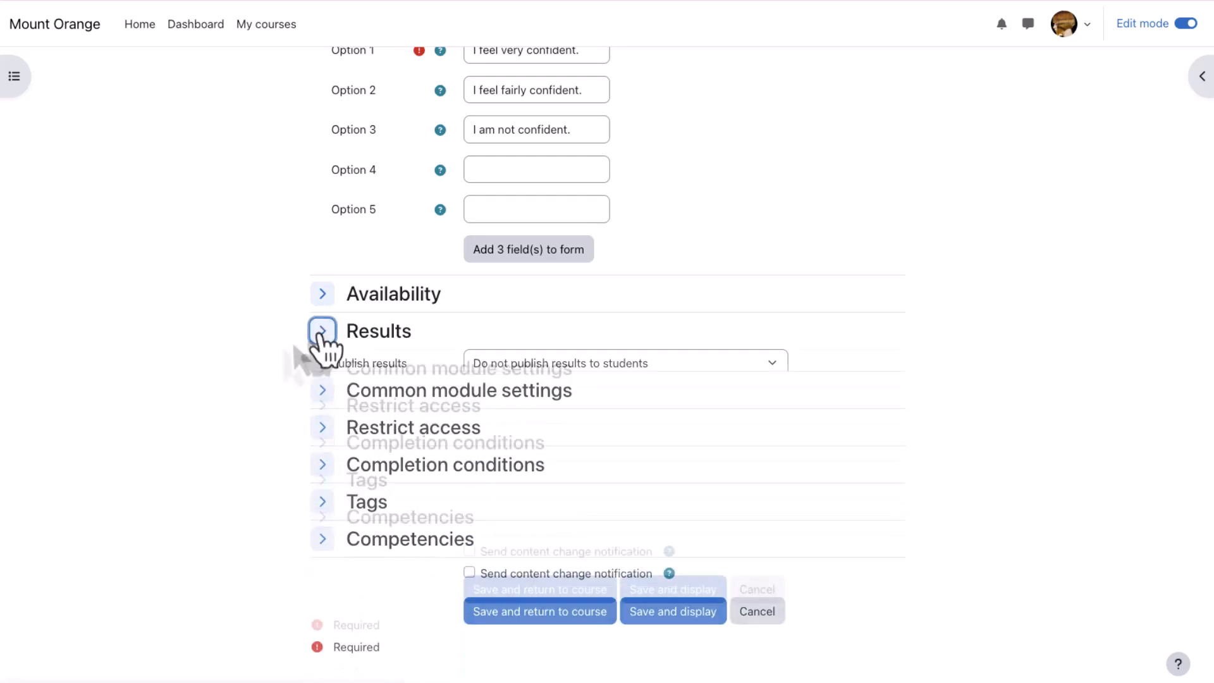
# - Add a completion requirement that students must make a choice, then collapse the completion conditions
pyautogui.click(322, 442)
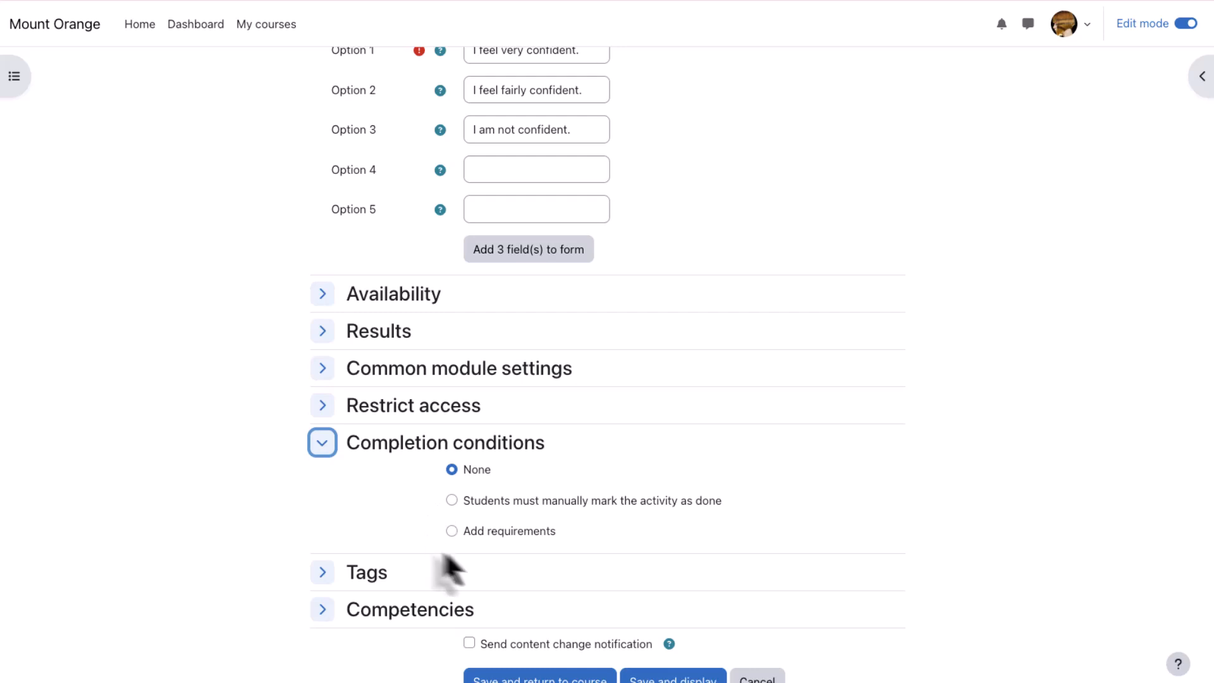
pyautogui.click(454, 533)
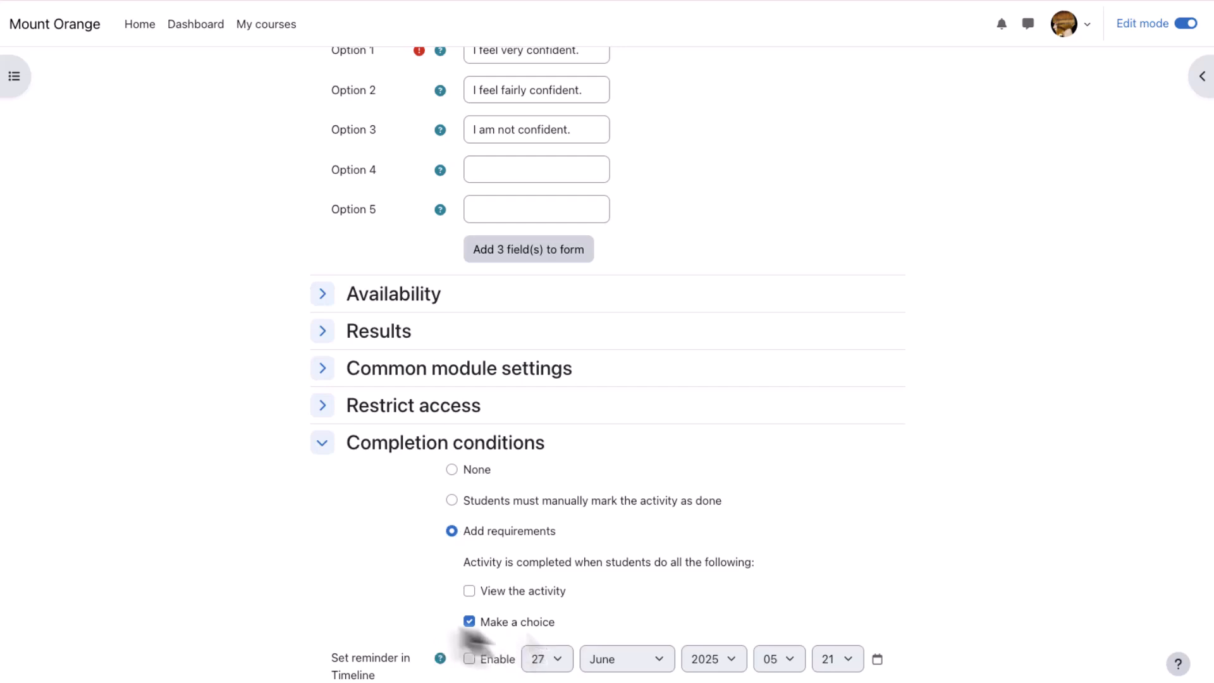
pyautogui.click(323, 443)
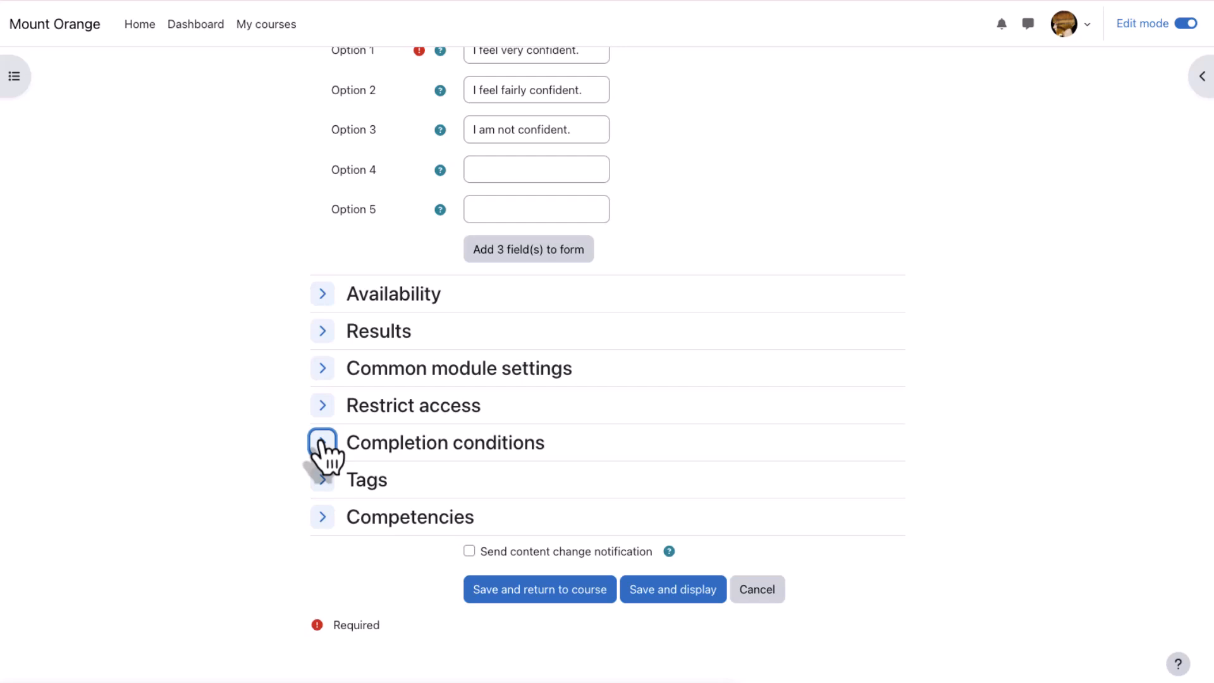
# - Save the choice with the content change notification enabled, returning to the course, and open the Course progress activity
pyautogui.click(309, 564)
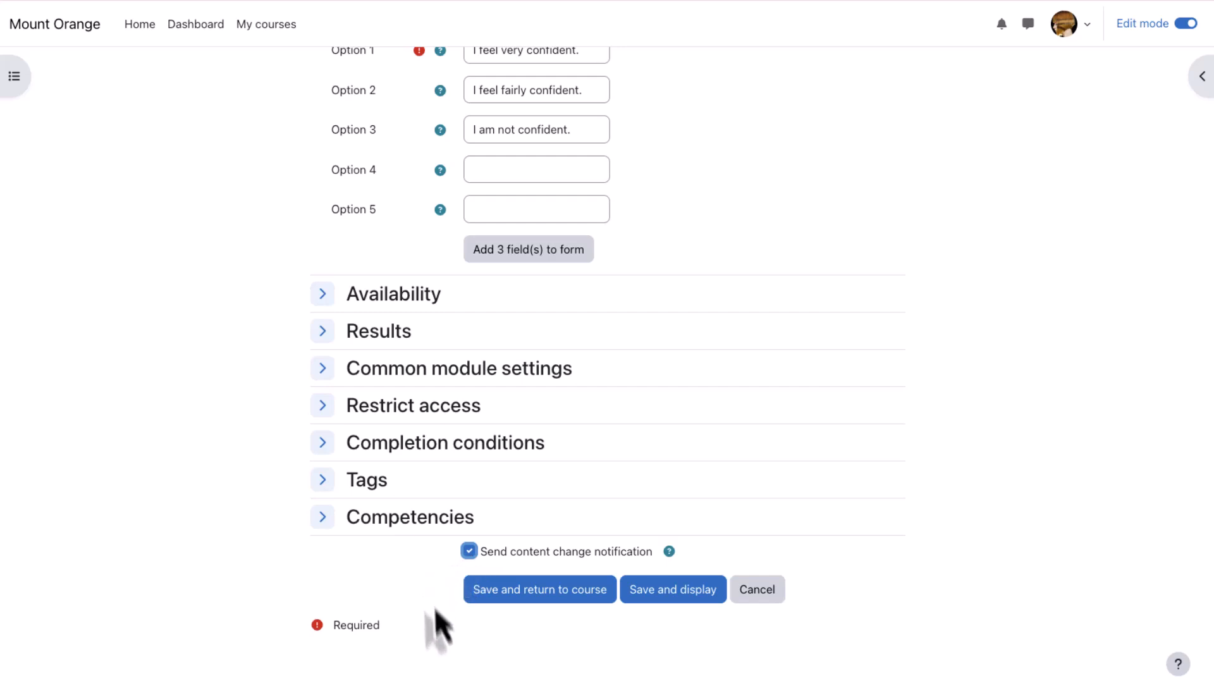
pyautogui.click(548, 593)
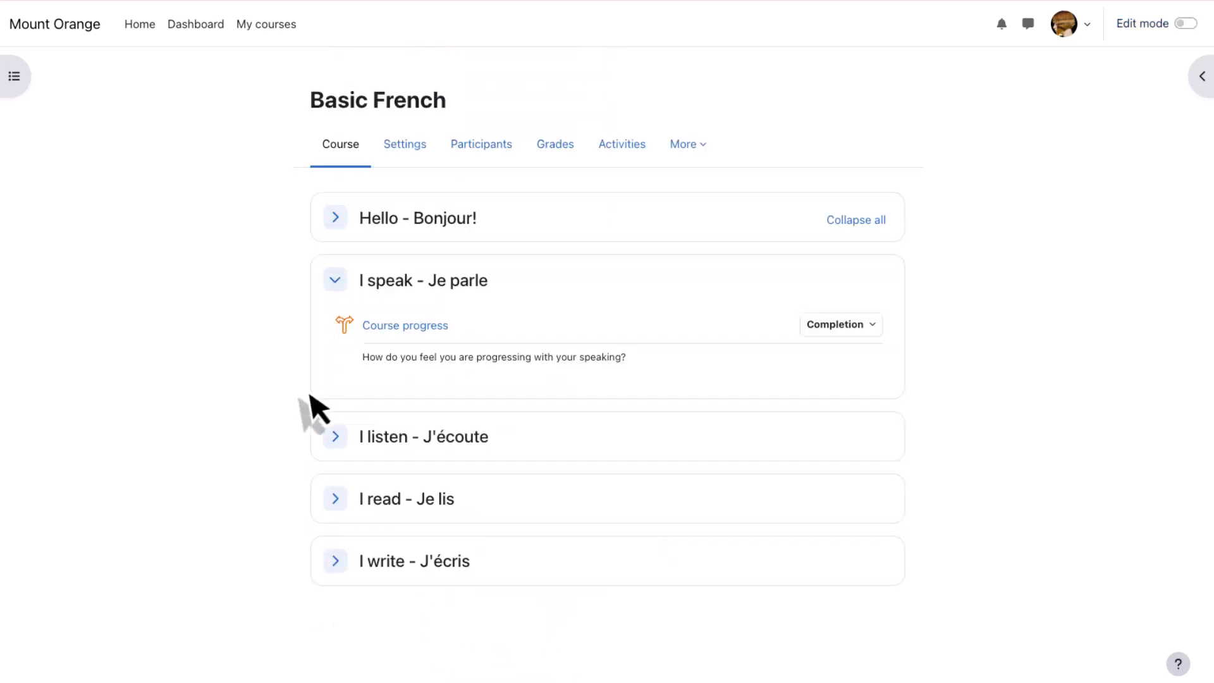
pyautogui.click(431, 334)
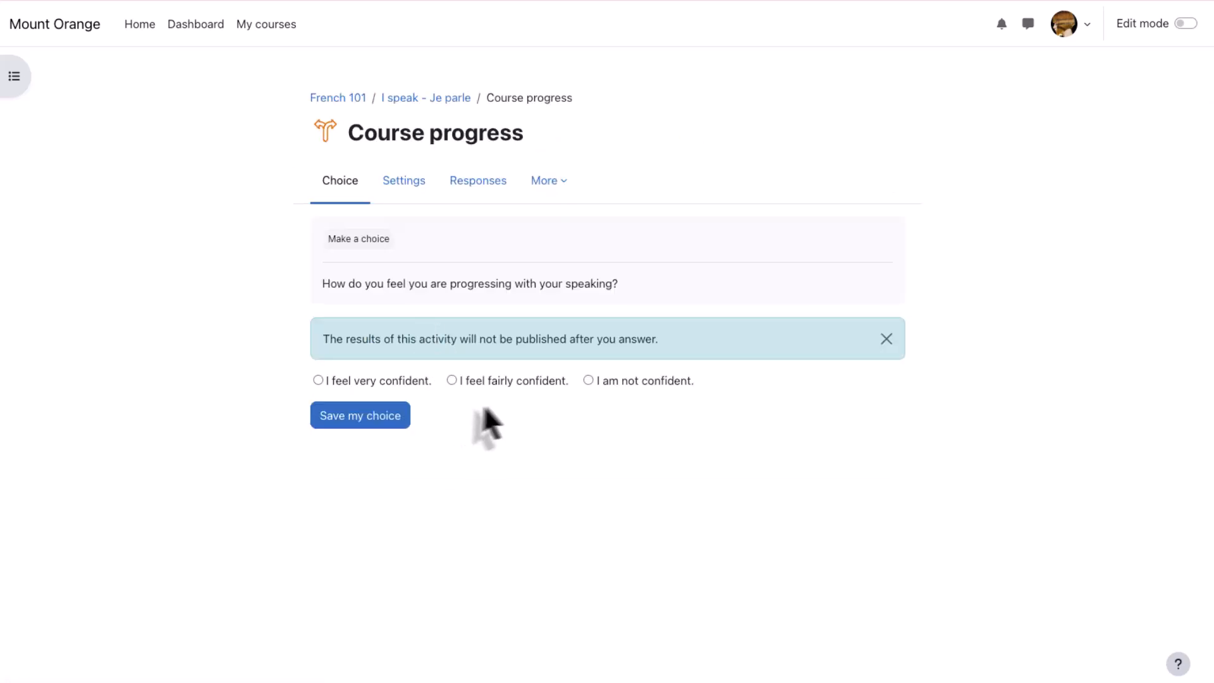